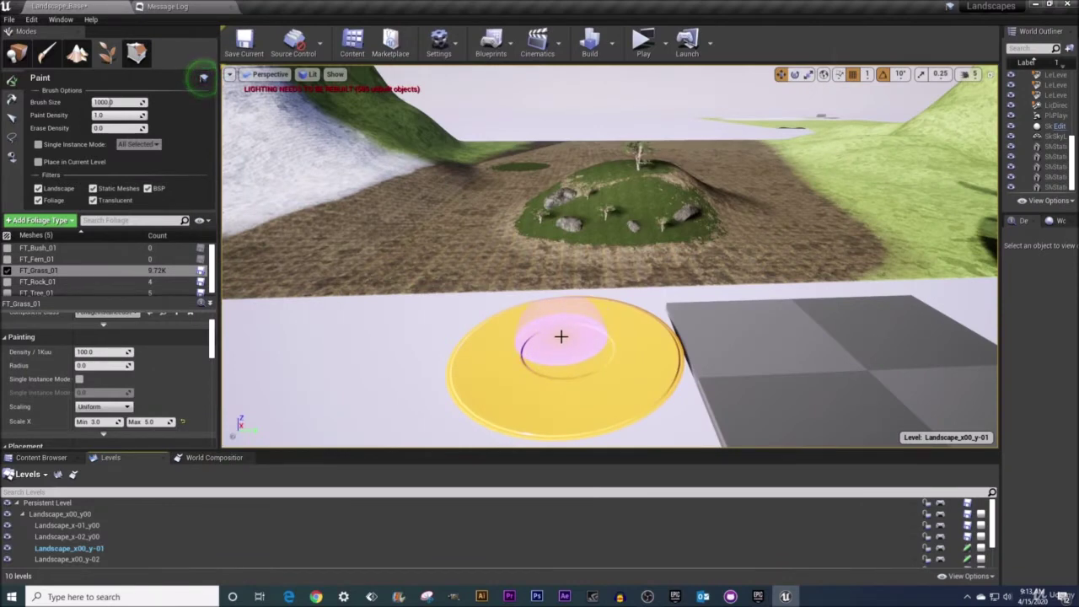
# Activate the Foliage Fill (paint bucket) tool with FT_Grass_01 as the foliage to place.
pyautogui.click(561, 337)
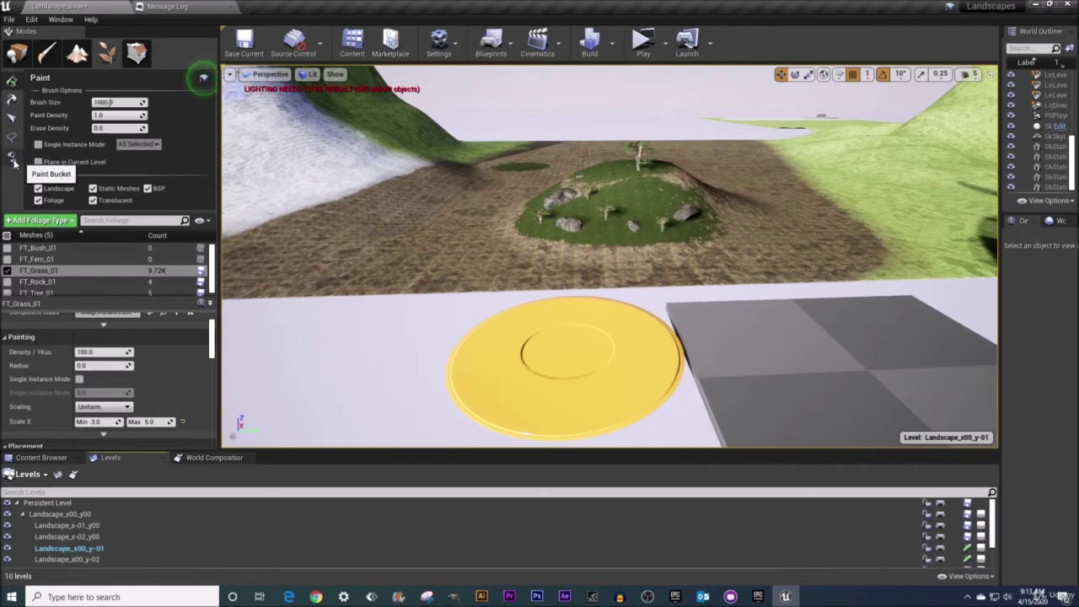
pyautogui.click(12, 159)
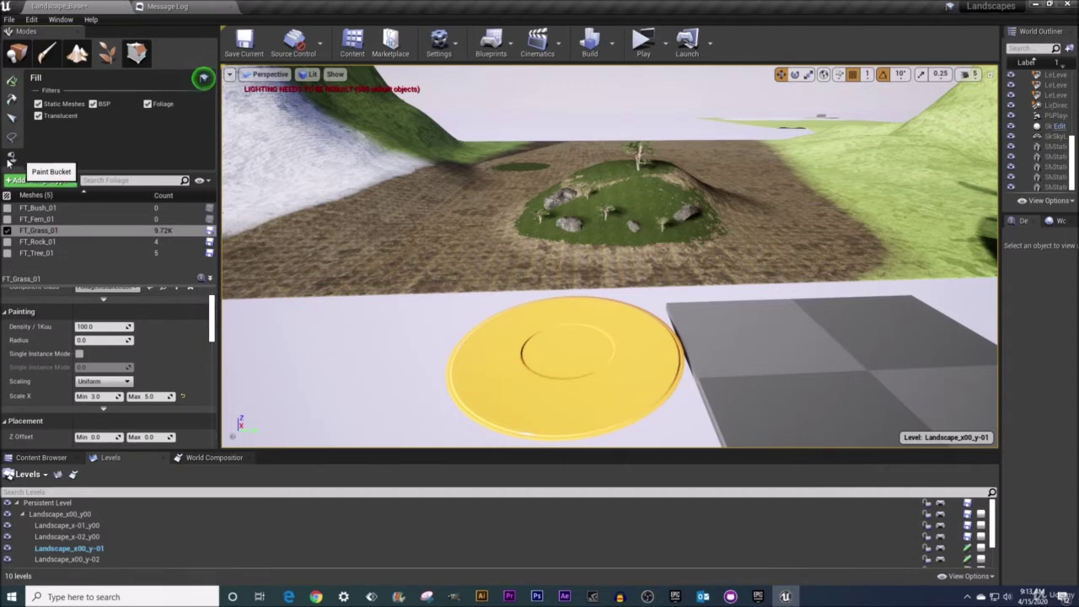
pyautogui.click(7, 230)
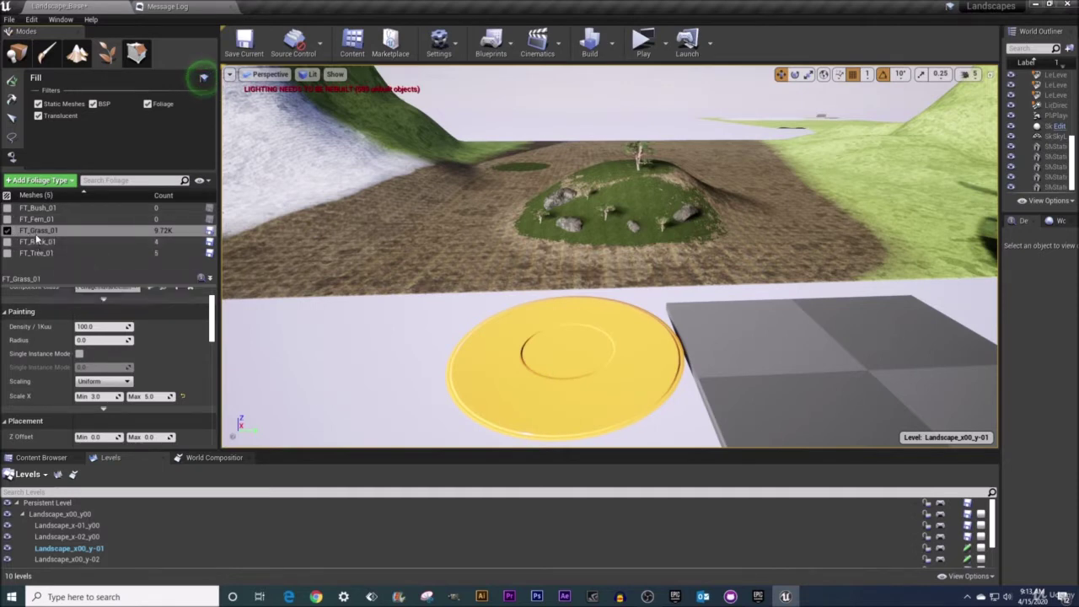
pyautogui.click(31, 231)
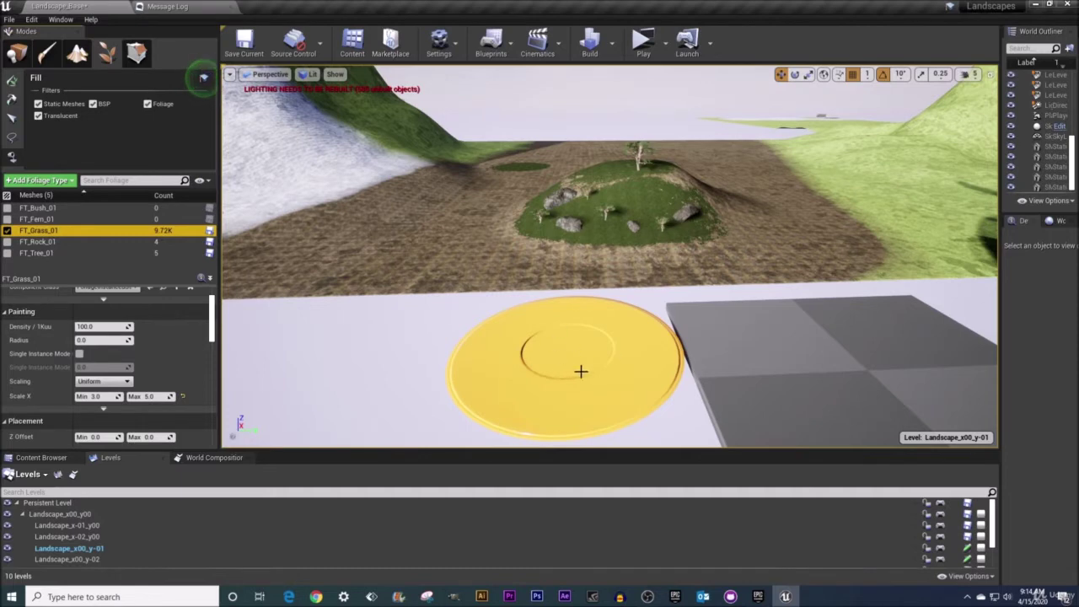
pyautogui.moveTo(571, 361); pyautogui.dragTo(569, 347, button='right')
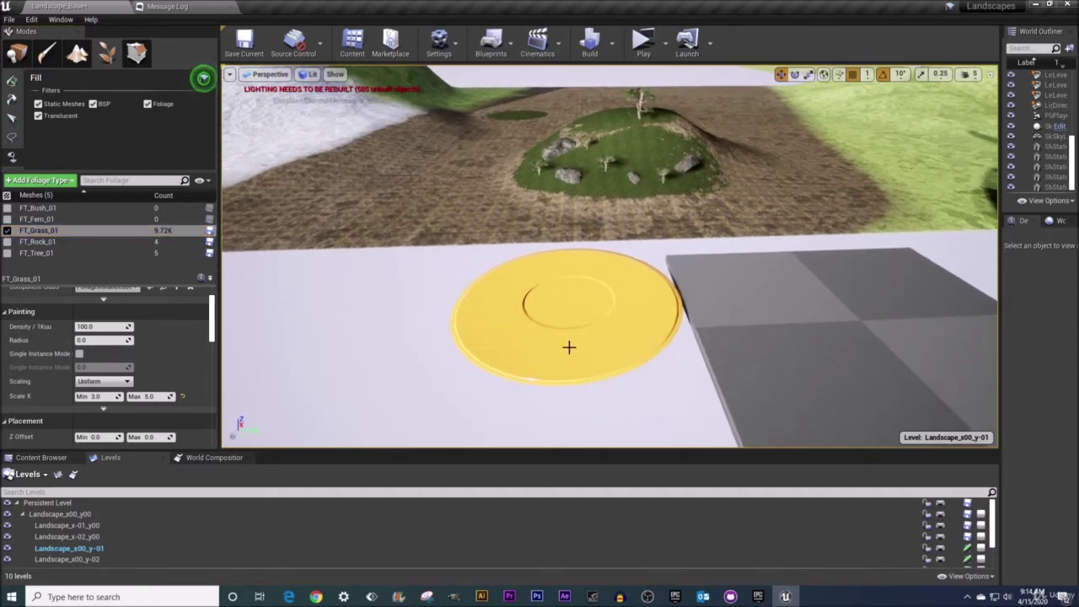
pyautogui.click(560, 301)
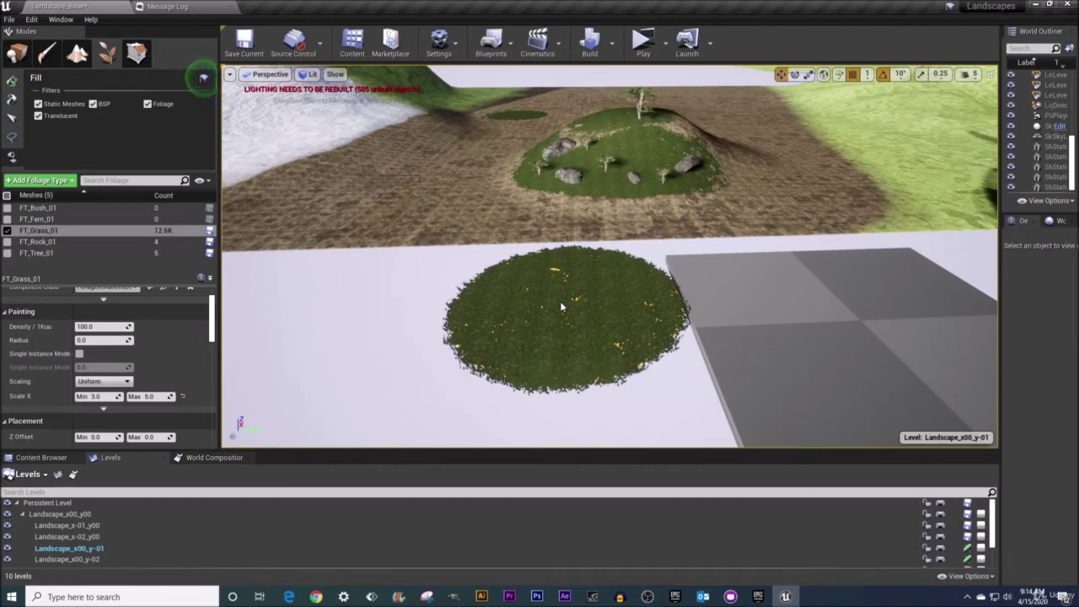
# Undo the previous grass fill and set Density / 1Kuu to 1.0.
pyautogui.hotkey('ctrl', 'z')
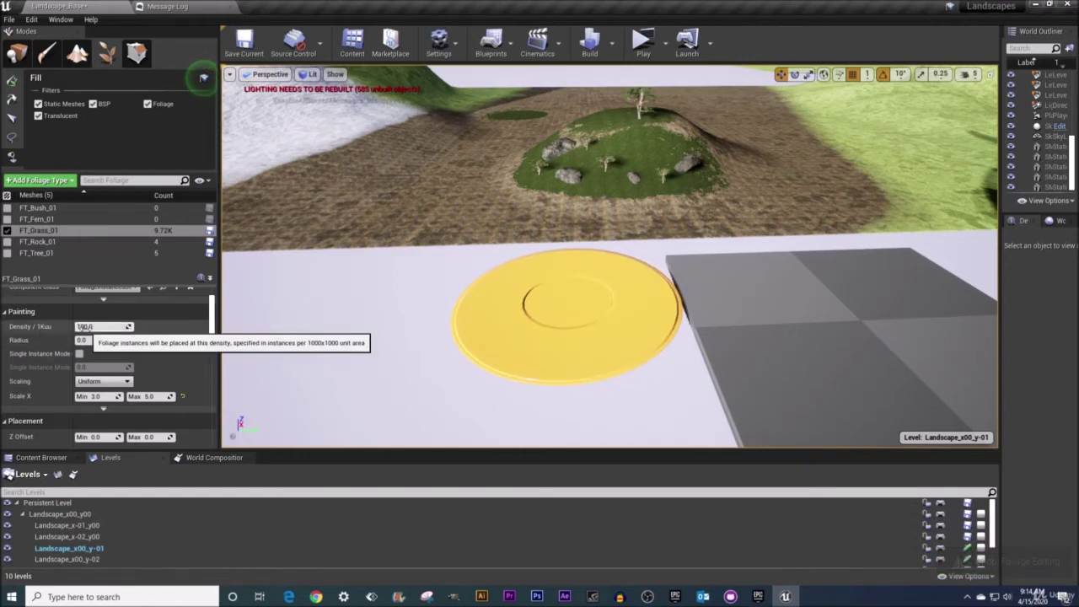
pyautogui.click(101, 326)
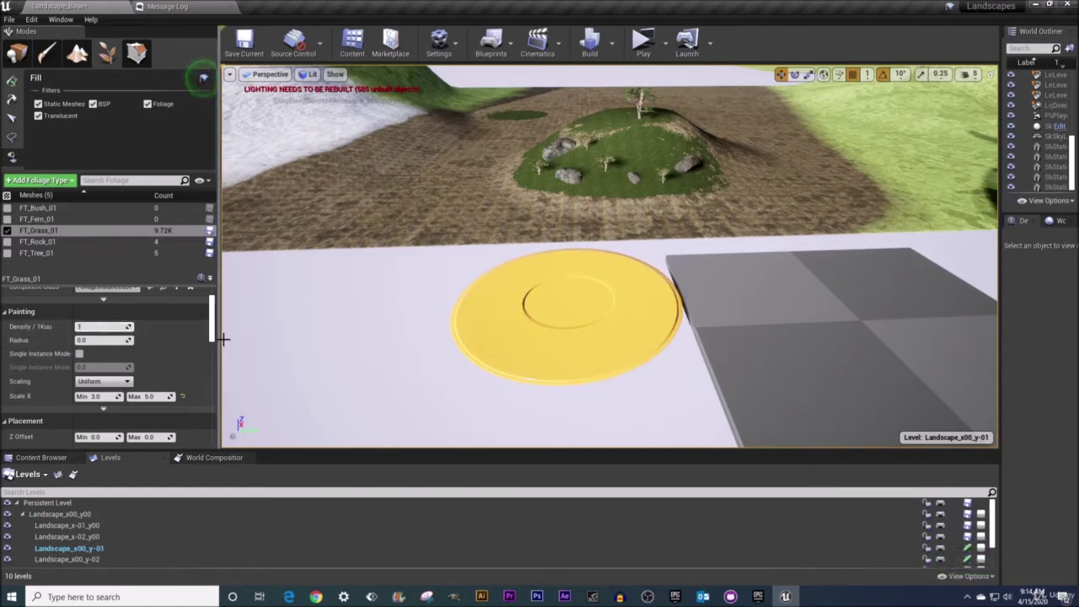
pyautogui.moveTo(226, 339)
pyautogui.mouseDown(button='right')
pyautogui.moveTo(270, 336)
pyautogui.moveTo(245, 339)
pyautogui.mouseUp(button='right')
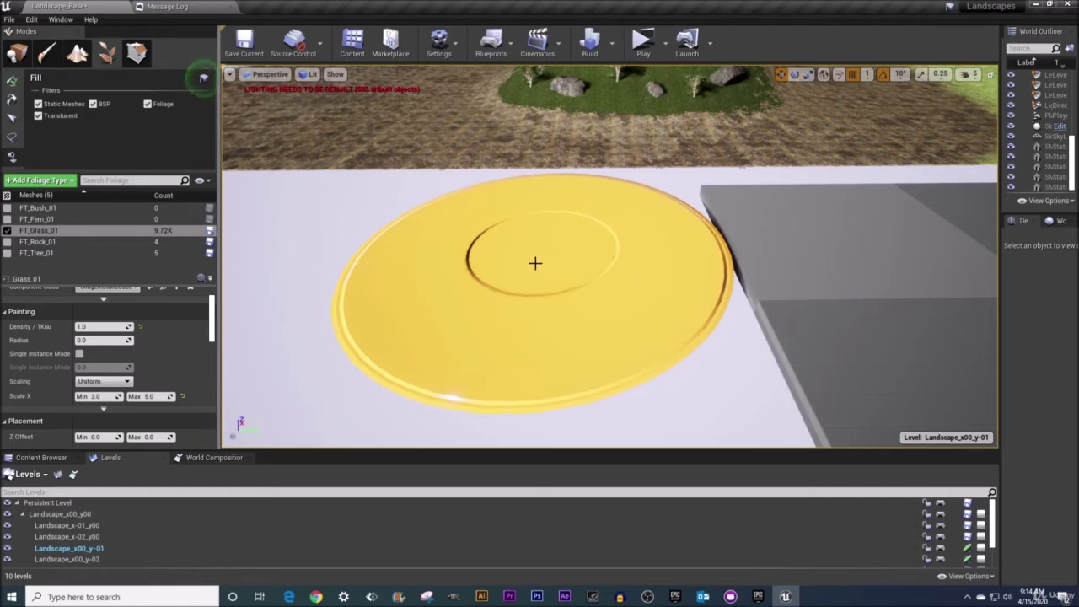
# Fill the yellow table with sparse grass several times, then undo the fills.
pyautogui.click(535, 263)
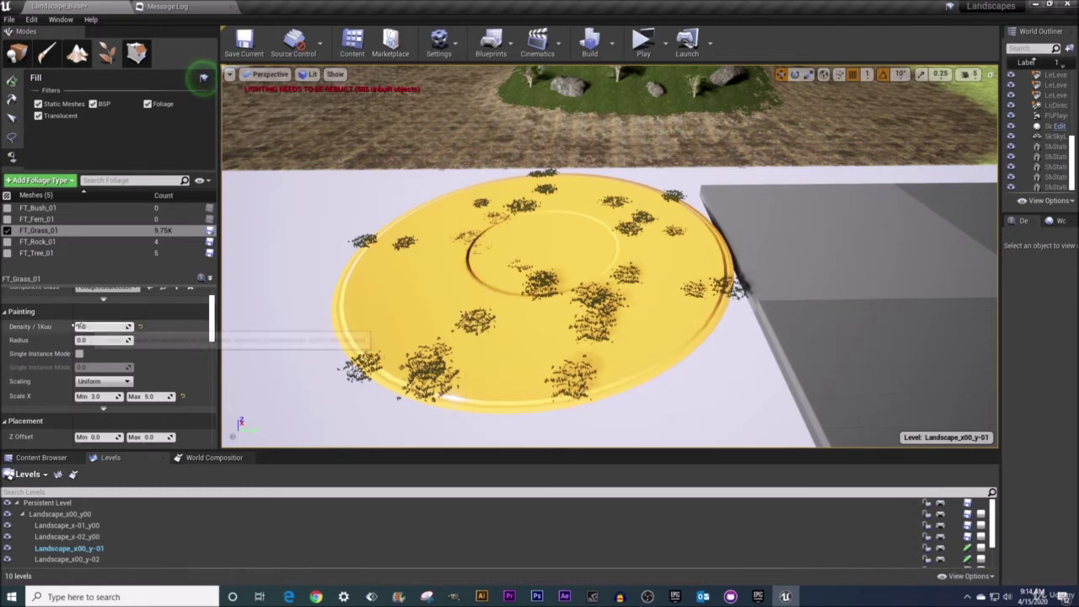
pyautogui.click(433, 282)
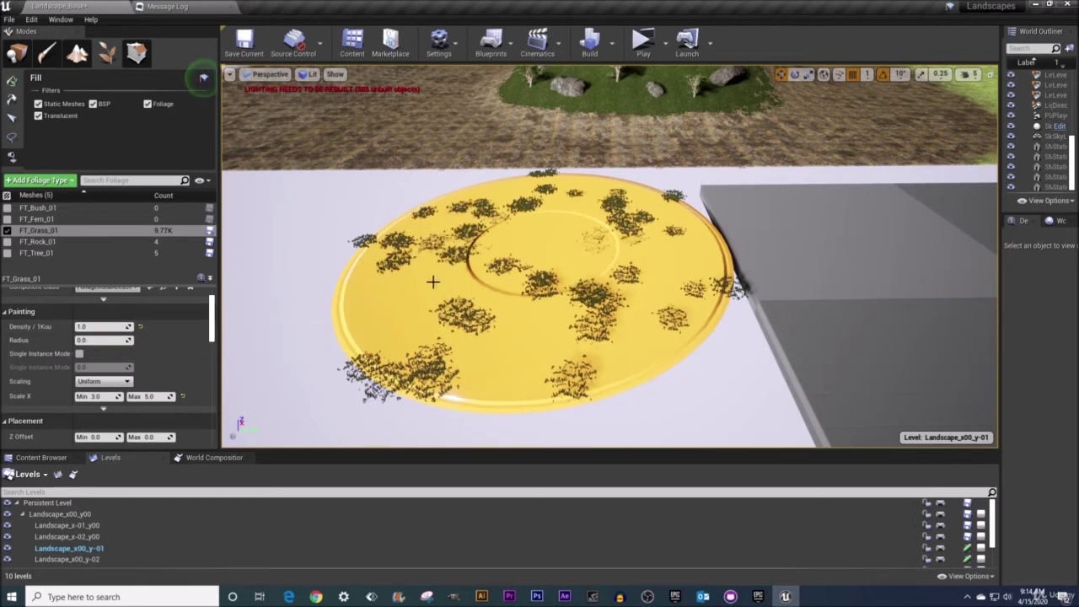
pyautogui.click(432, 282)
pyautogui.click(433, 281)
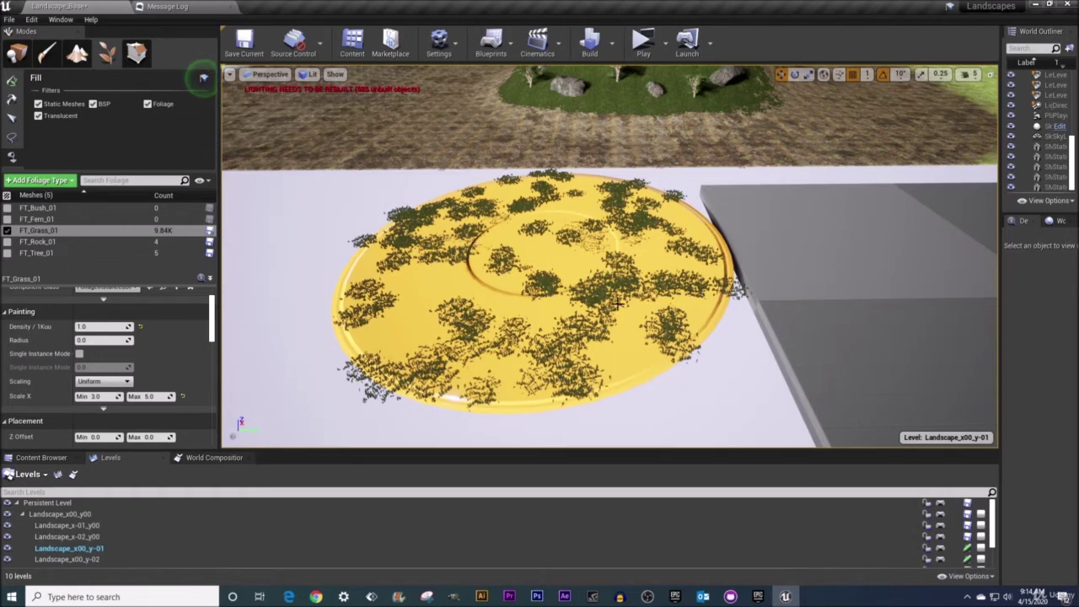
pyautogui.hotkey('ctrl', 'z')
pyautogui.hotkey('ctrl', 'z')
pyautogui.hotkey('ctrl', 'z')
pyautogui.hotkey('ctrl', 'z')
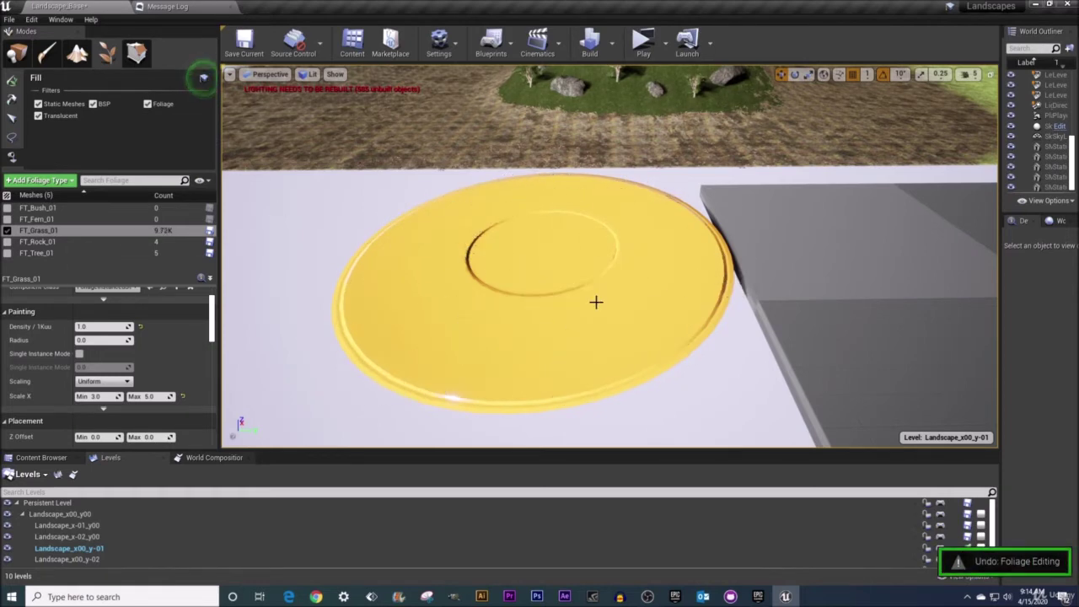
# Change the grass density value and scroll down the foliage settings.
pyautogui.moveTo(595, 302)
pyautogui.mouseDown(button='right')
pyautogui.moveTo(625, 259)
pyautogui.moveTo(687, 240)
pyautogui.moveTo(693, 219)
pyautogui.moveTo(708, 213)
pyautogui.moveTo(715, 236)
pyautogui.mouseUp(button='right')
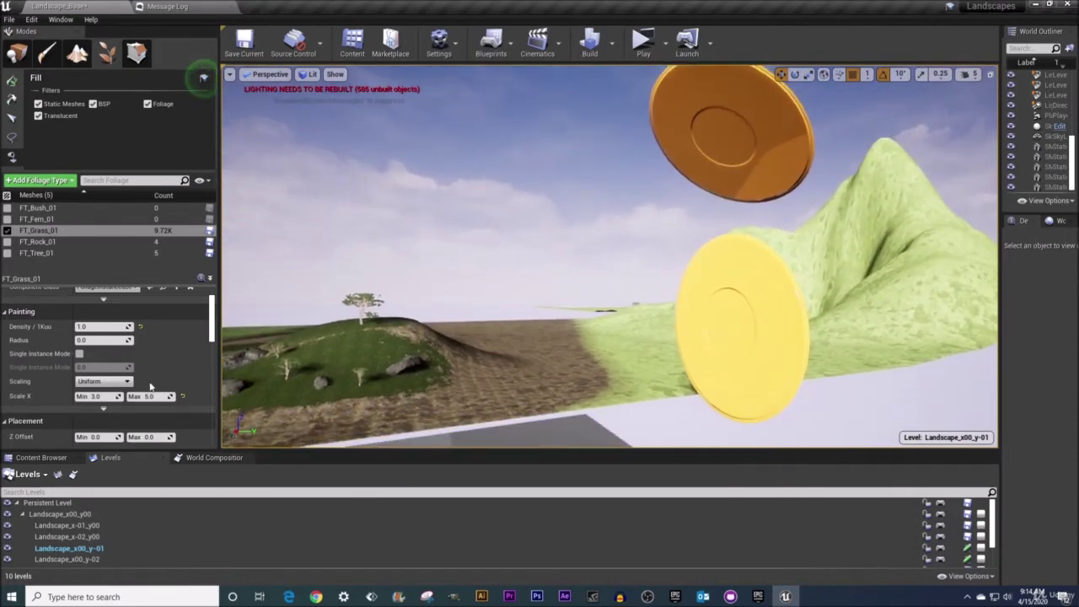
pyautogui.click(101, 327)
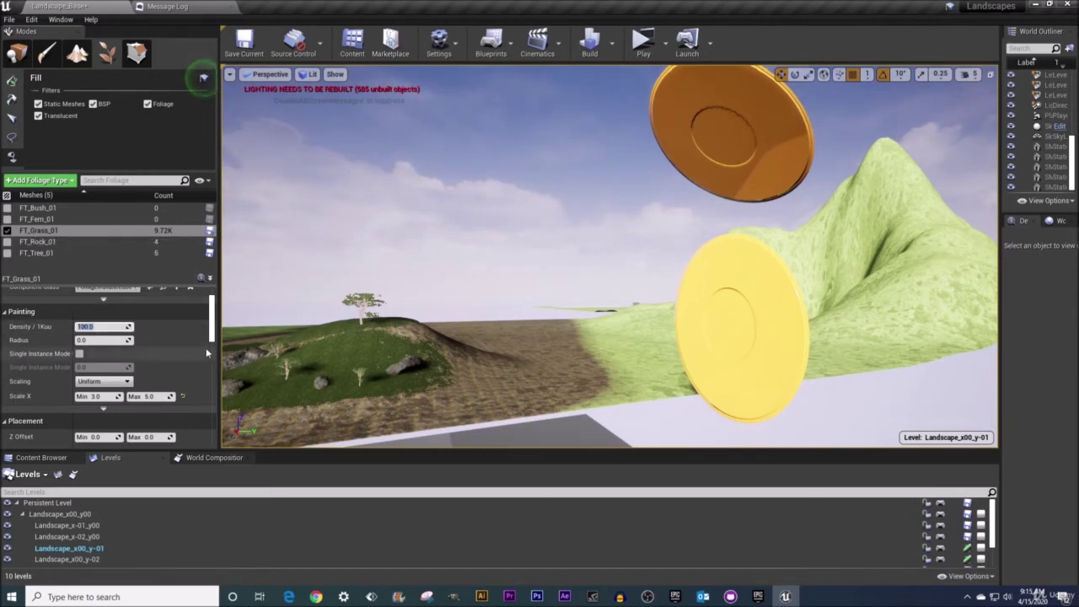
pyautogui.scroll(-2, 213, 341)
pyautogui.scroll(-4, 214, 341)
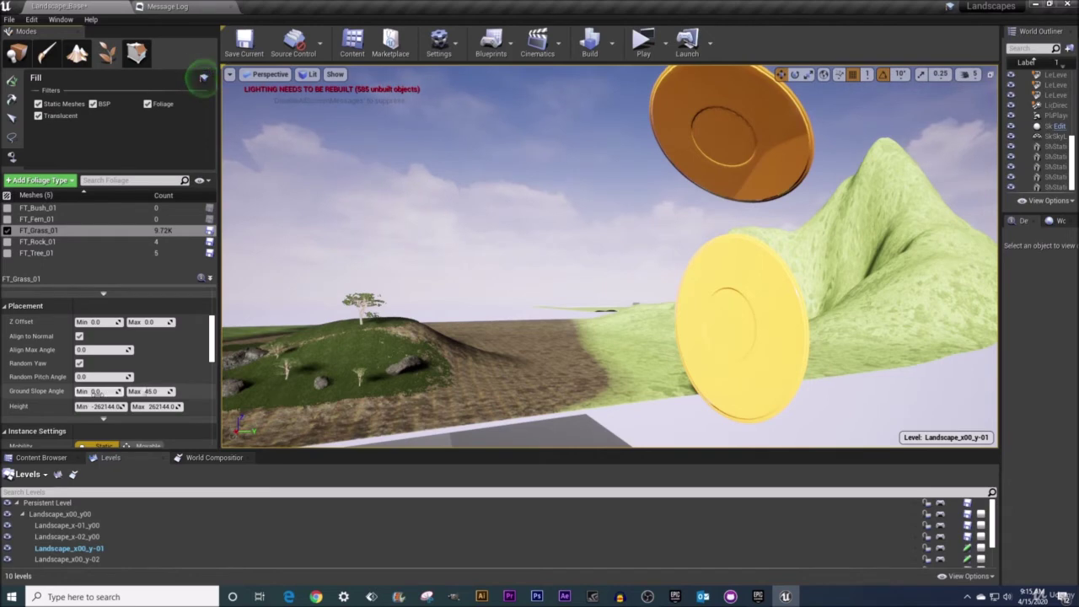
# Fill the upright yellow table at the 45° slope limit and fly in to inspect the sparse clumps.
pyautogui.moveTo(466, 378); pyautogui.dragTo(514, 336, button='right')
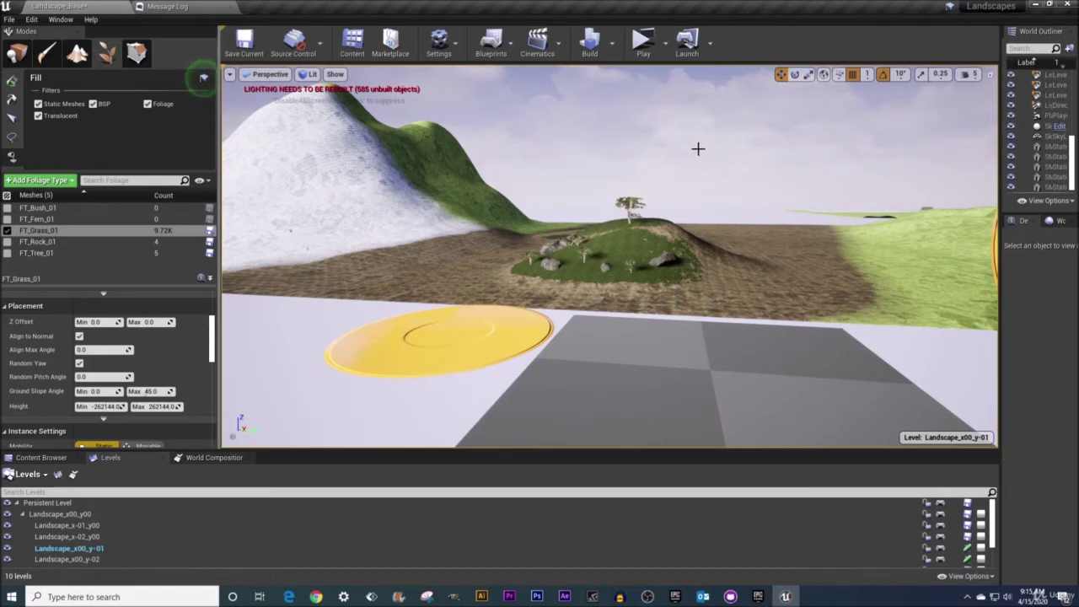
pyautogui.moveTo(617, 232)
pyautogui.mouseDown(button='right')
pyautogui.moveTo(540, 279)
pyautogui.moveTo(626, 222)
pyautogui.mouseUp(button='right')
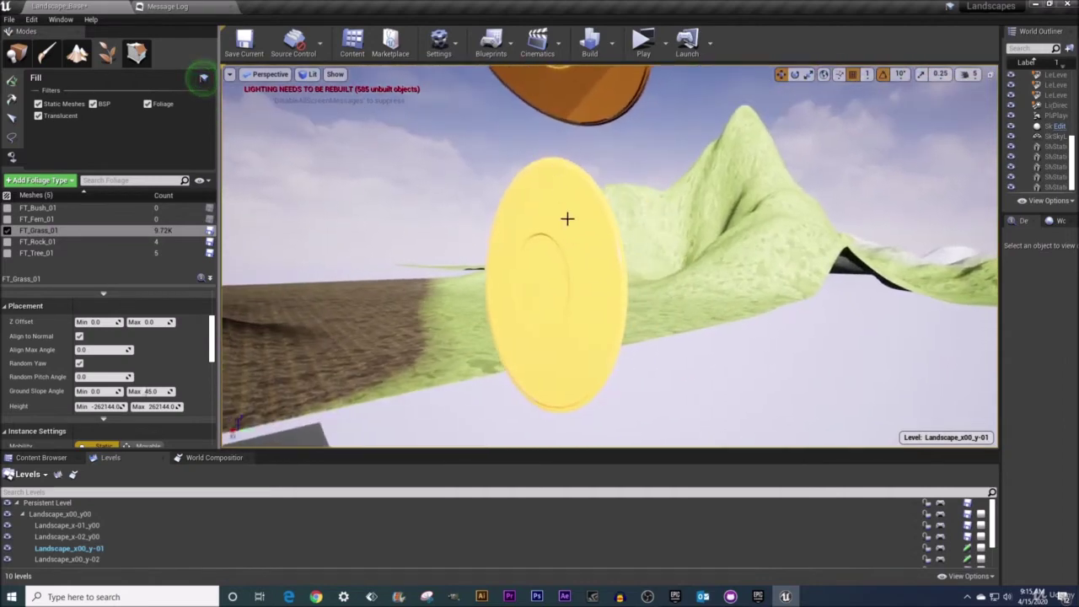
pyautogui.moveTo(561, 273); pyautogui.dragTo(564, 287, button='right')
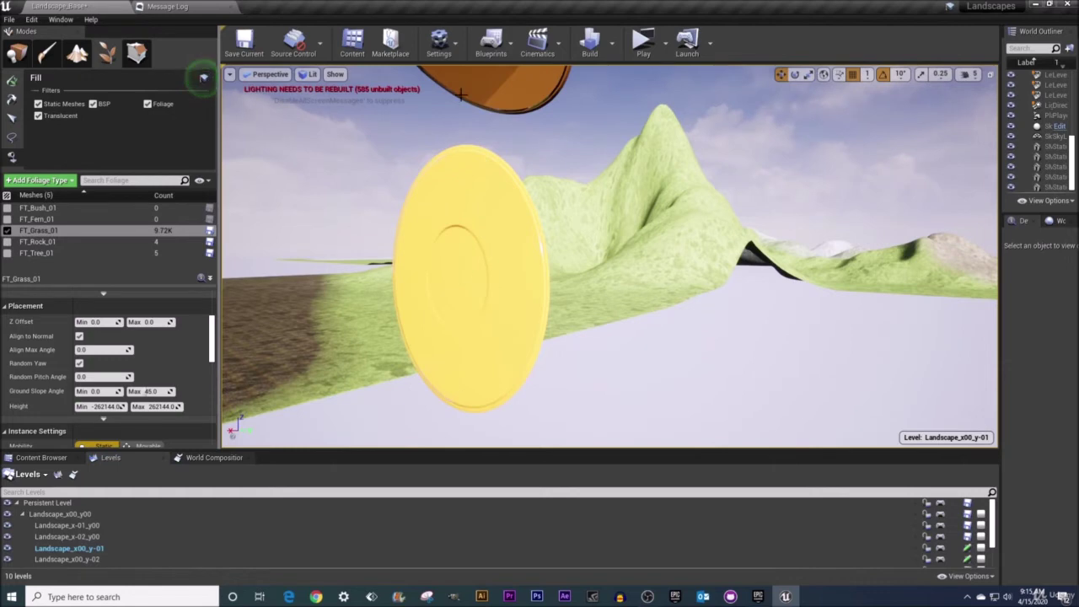
pyautogui.click(470, 283)
pyautogui.press('w')
pyautogui.moveTo(512, 300)
pyautogui.mouseDown(button='right')
pyautogui.moveTo(552, 308)
pyautogui.moveTo(533, 256)
pyautogui.mouseUp(button='right')
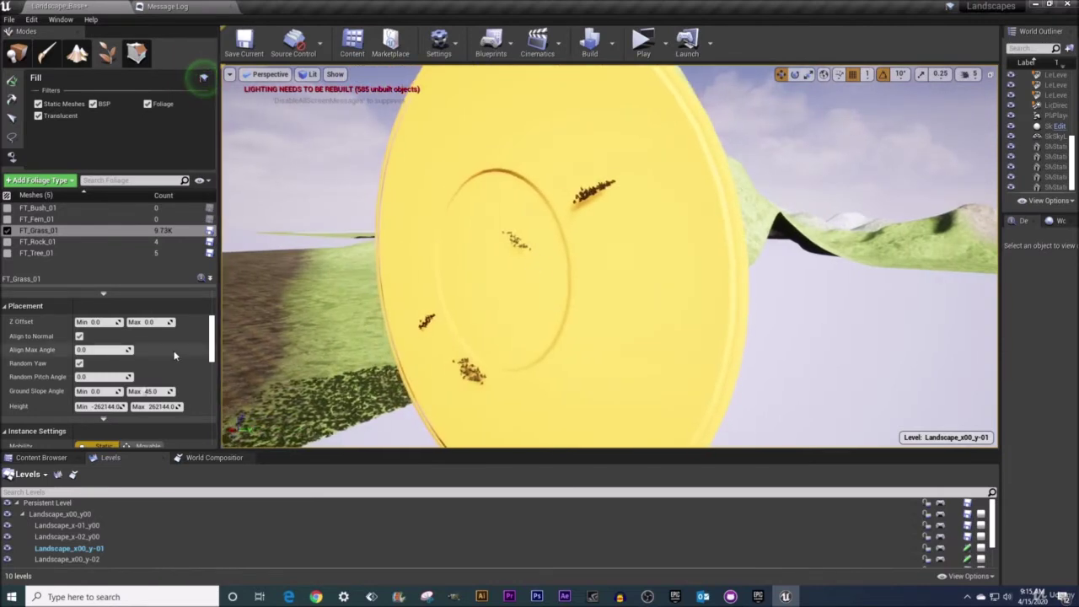
# Undo the sparse clumps and set Ground Slope Angle Max to 90.
pyautogui.hotkey('ctrl', 'z')
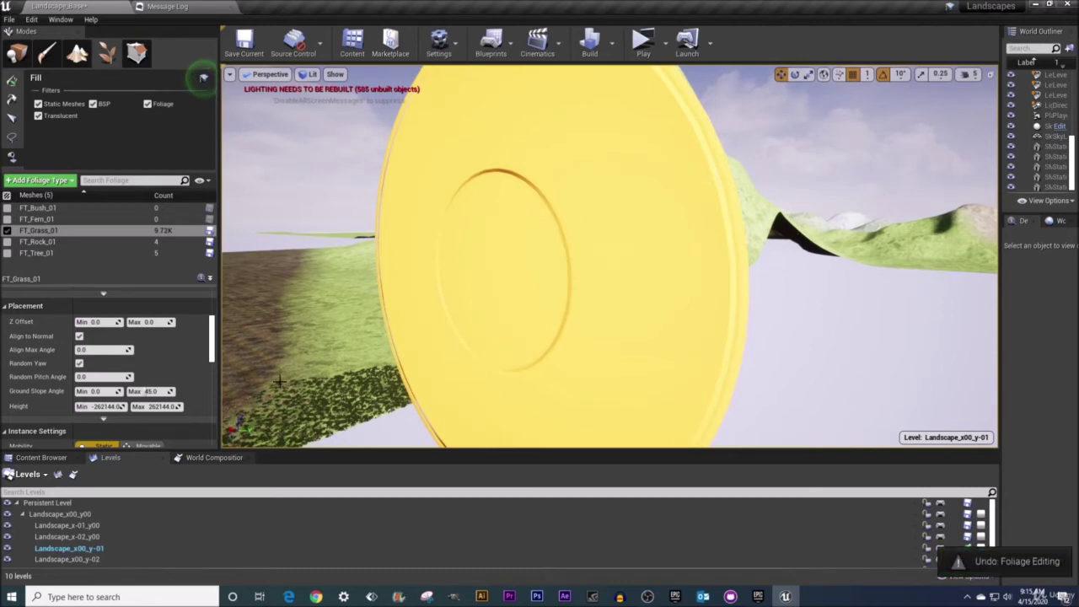
pyautogui.click(151, 391)
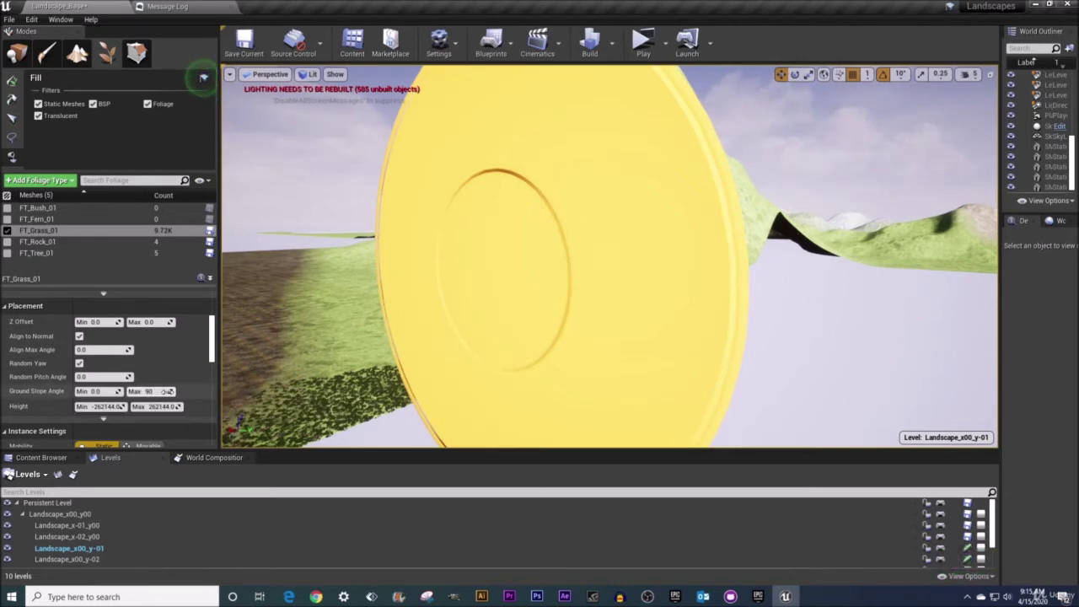
pyautogui.moveTo(456, 289)
pyautogui.mouseDown(button='right')
pyautogui.moveTo(581, 269)
pyautogui.moveTo(683, 278)
pyautogui.moveTo(545, 270)
pyautogui.mouseUp(button='right')
# Fill the upright yellow table with dense grass, then undo the fill.
pyautogui.click(621, 283)
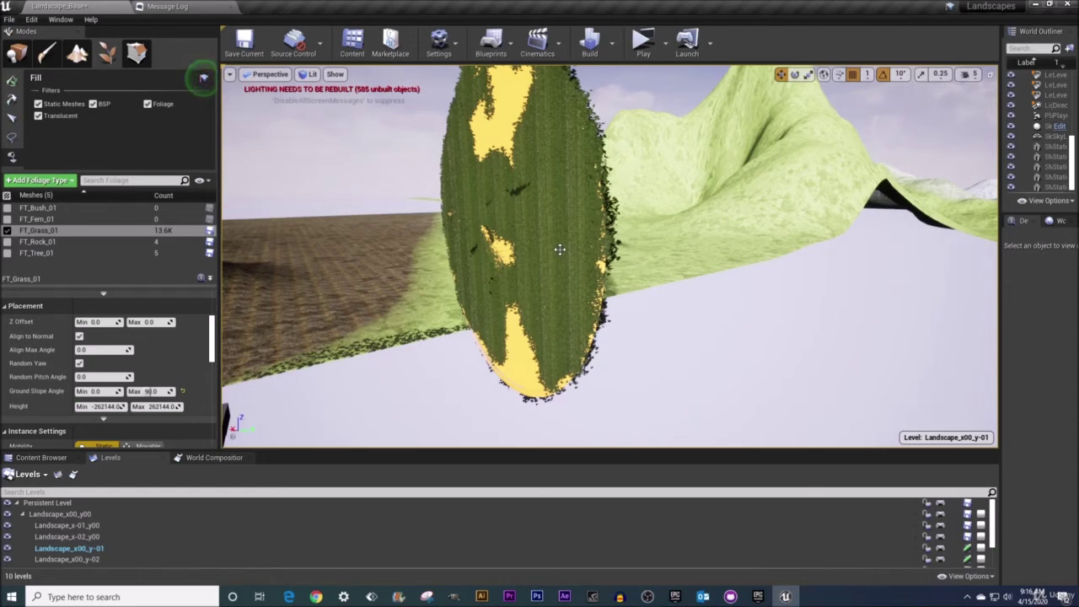
pyautogui.hotkey('ctrl', 'z')
pyautogui.moveTo(559, 248)
pyautogui.mouseDown(button='right')
pyautogui.moveTo(536, 226)
pyautogui.moveTo(436, 193)
pyautogui.mouseUp(button='right')
# Fill the orange overhead table, getting only partial grass coverage, then undo.
pyautogui.click(436, 194)
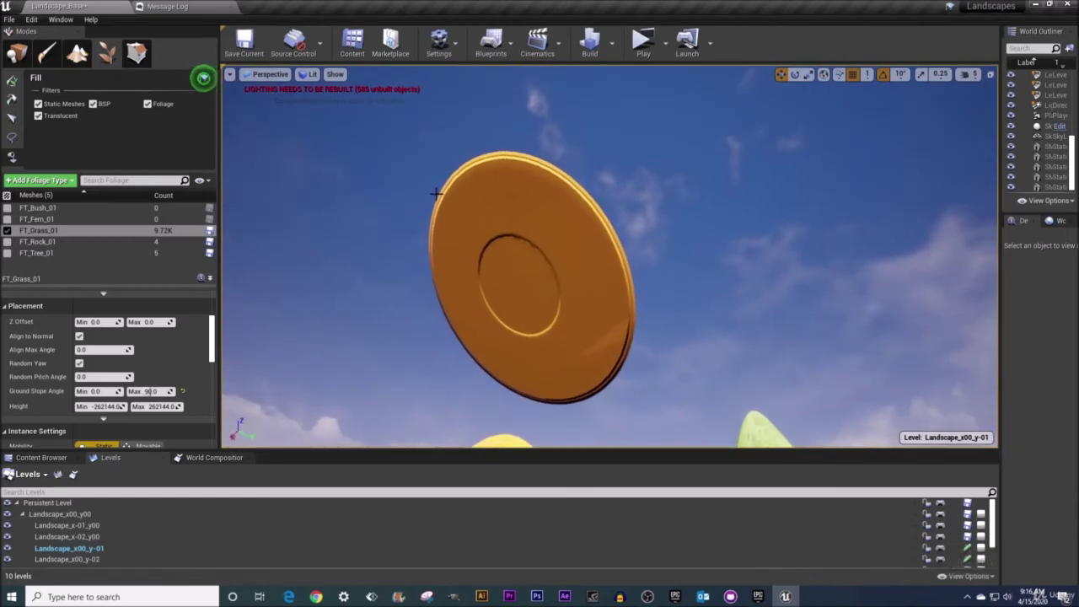
pyautogui.click(531, 277)
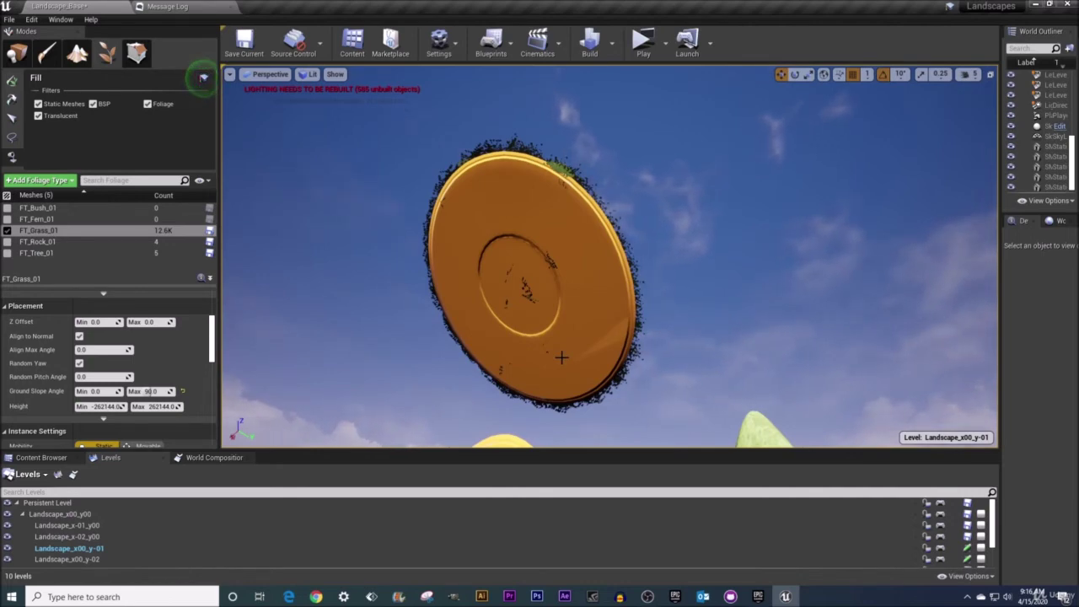
pyautogui.hotkey('ctrl', 'z')
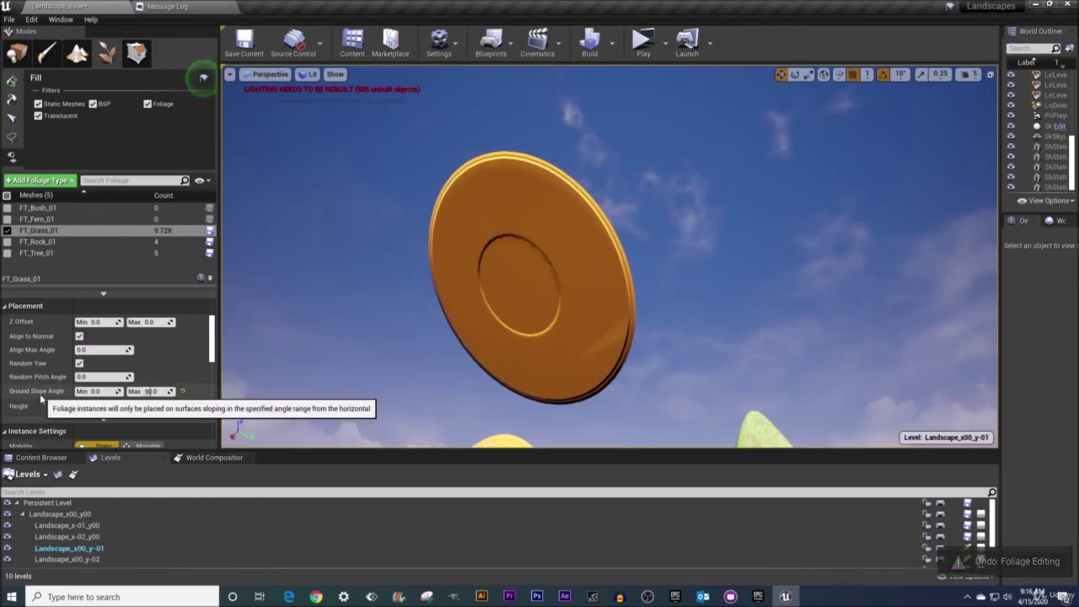
# Set Ground Slope Angle Max to 180, fully fill the orange table, then undo.
pyautogui.click(163, 391)
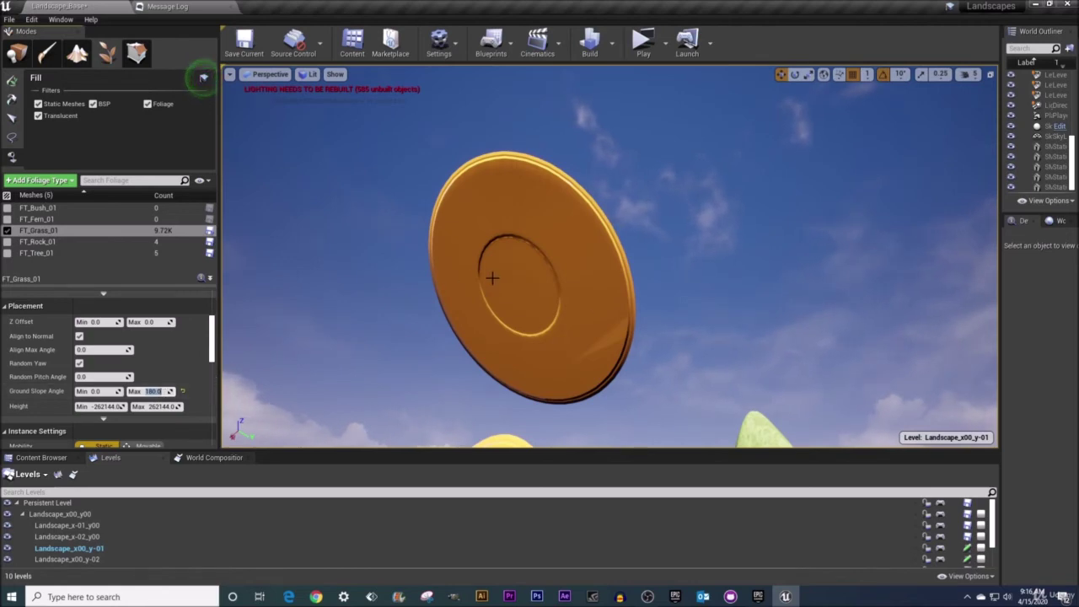
pyautogui.click(524, 290)
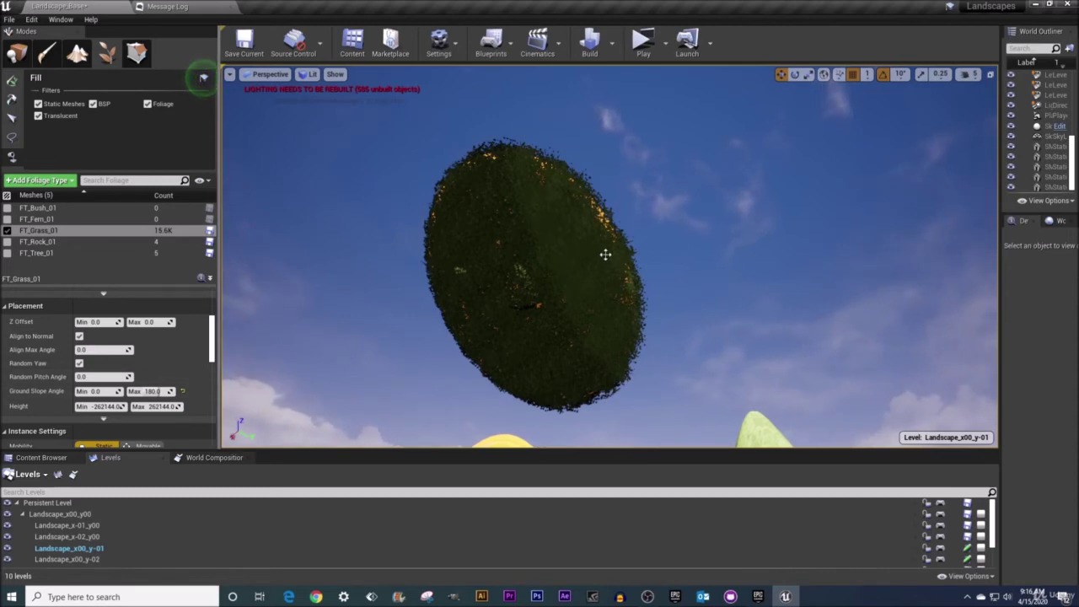
pyautogui.hotkey('ctrl', 'z')
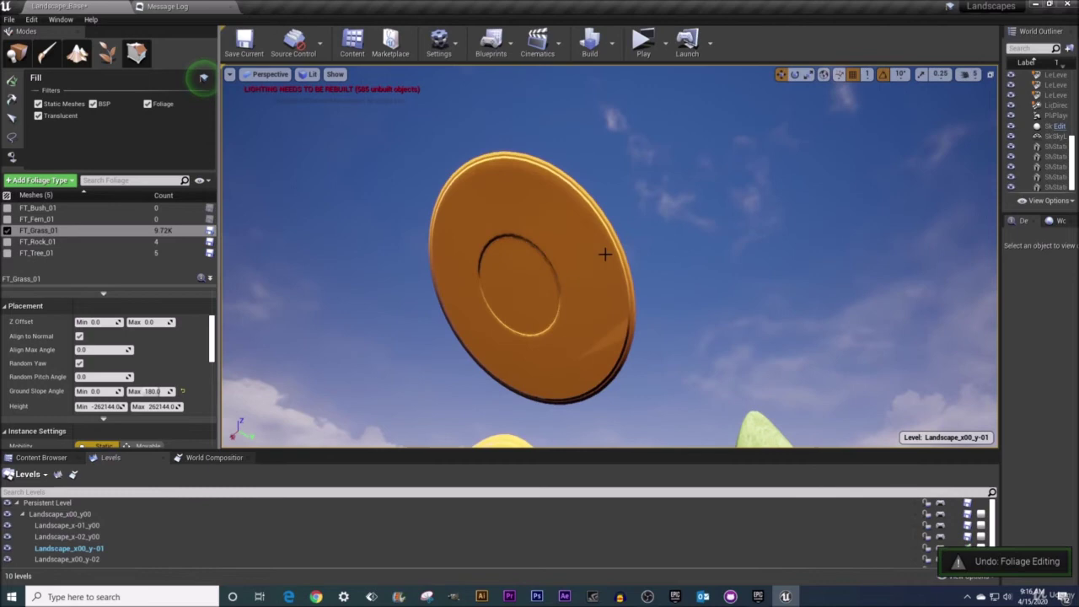
# Frame the flat grey table and scroll the foliage details to the Painting density settings.
pyautogui.moveTo(604, 253)
pyautogui.mouseDown(button='right')
pyautogui.moveTo(605, 329)
pyautogui.moveTo(605, 304)
pyautogui.moveTo(548, 282)
pyautogui.mouseUp(button='right')
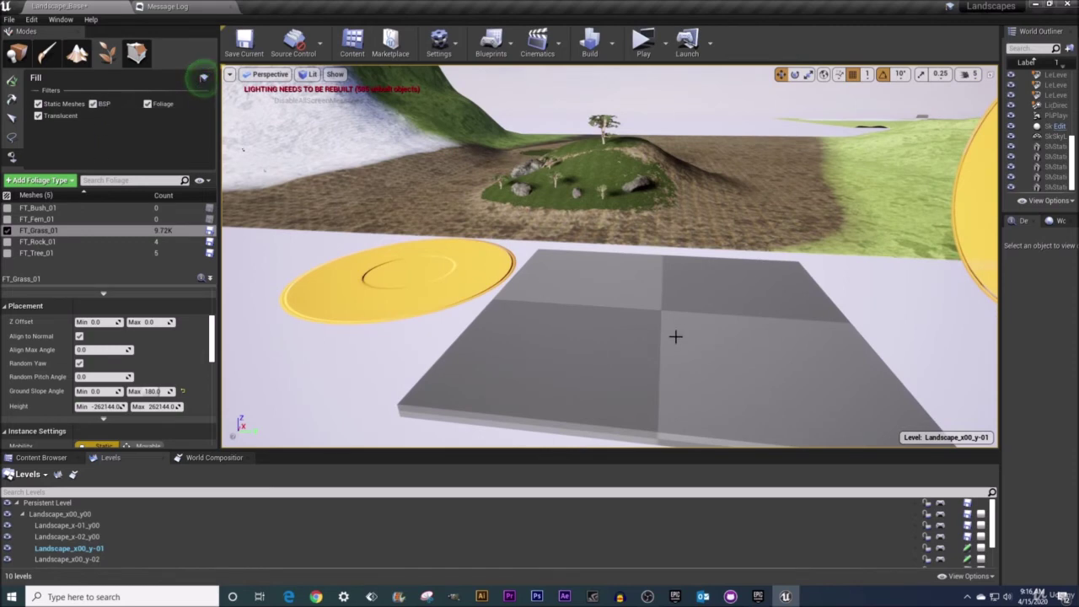
pyautogui.moveTo(718, 345); pyautogui.dragTo(767, 351, button='right')
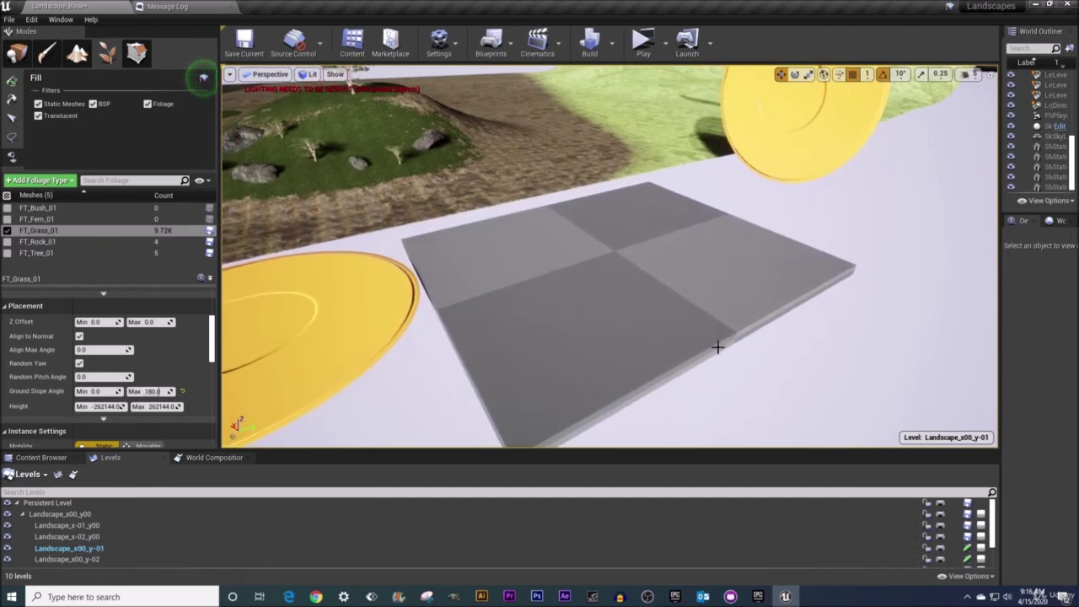
pyautogui.scroll(-5, 150, 366)
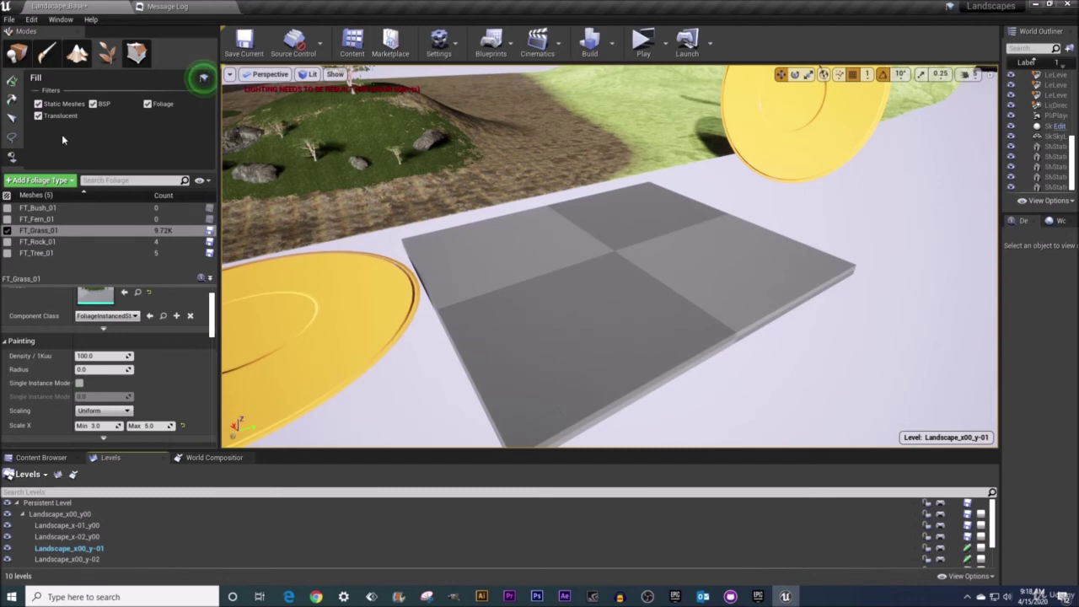
# Show StarterContent Props in an enlarged Content Browser and re-tick FT_Grass_01.
pyautogui.click(41, 458)
pyautogui.scroll(-5, 129, 567)
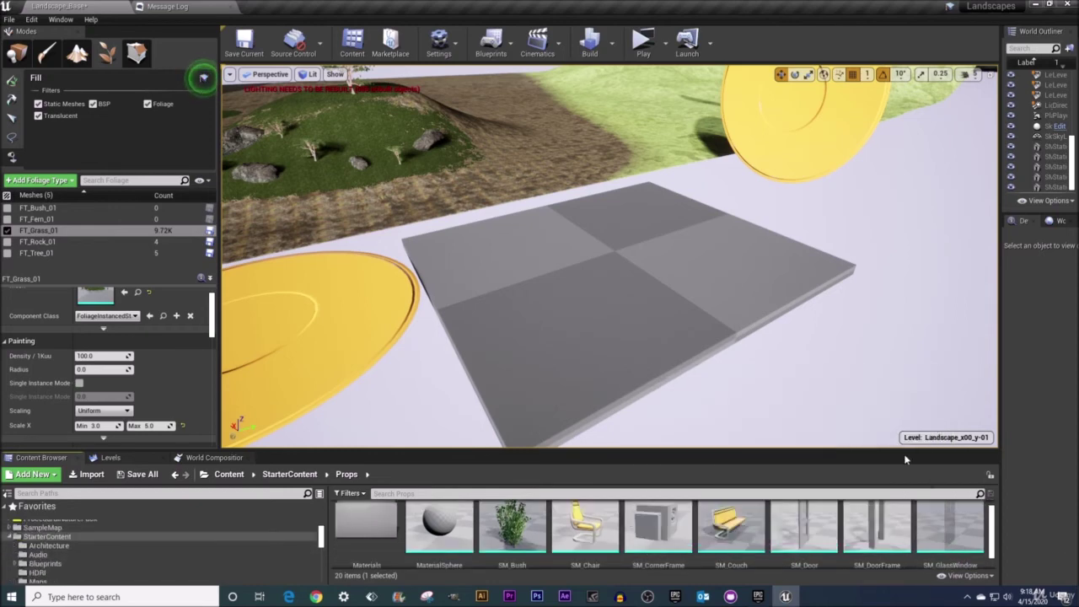
pyautogui.moveTo(907, 449); pyautogui.dragTo(906, 406)
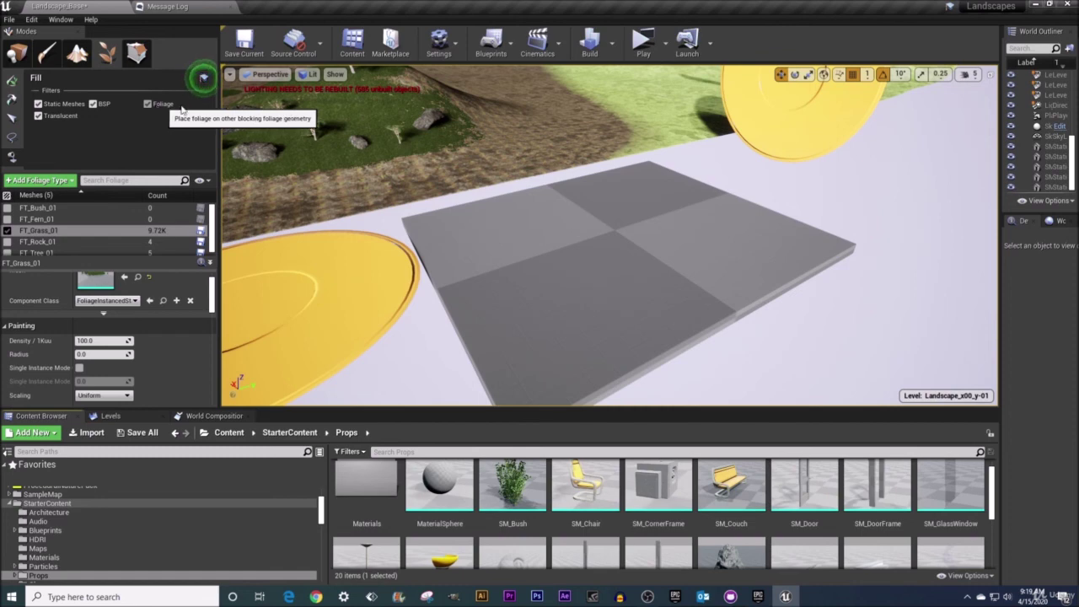
pyautogui.moveTo(380, 245)
pyautogui.mouseDown(button='right')
pyautogui.moveTo(287, 246)
pyautogui.moveTo(386, 243)
pyautogui.mouseUp(button='right')
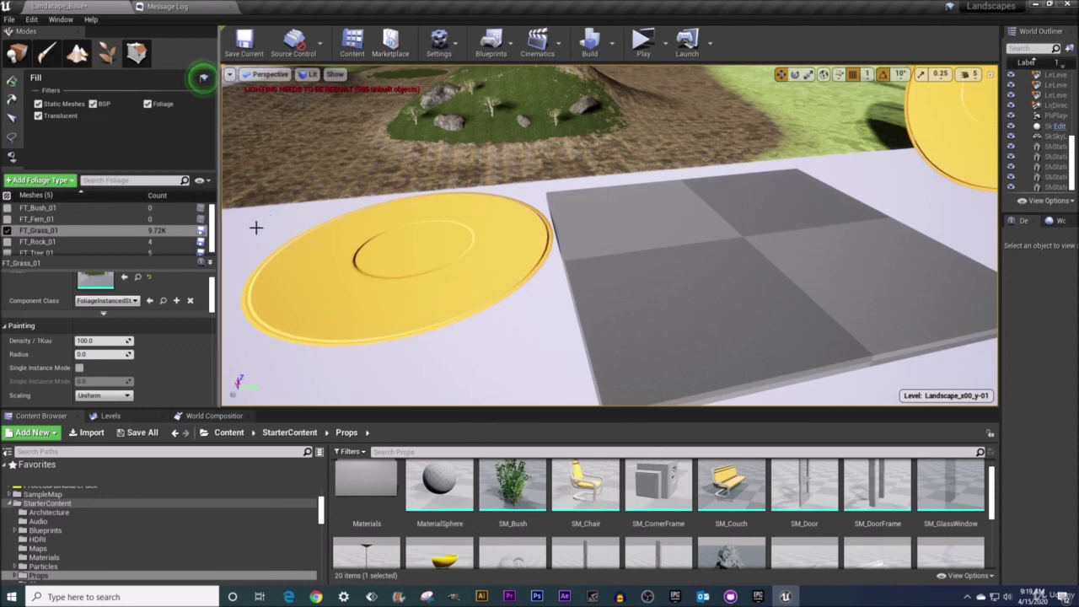
pyautogui.click(7, 231)
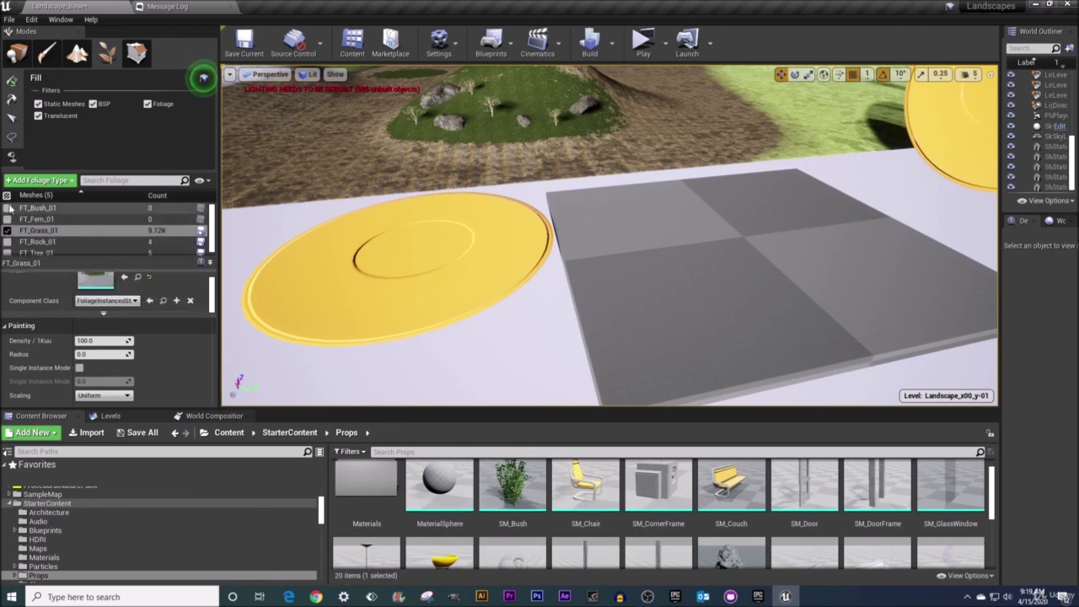